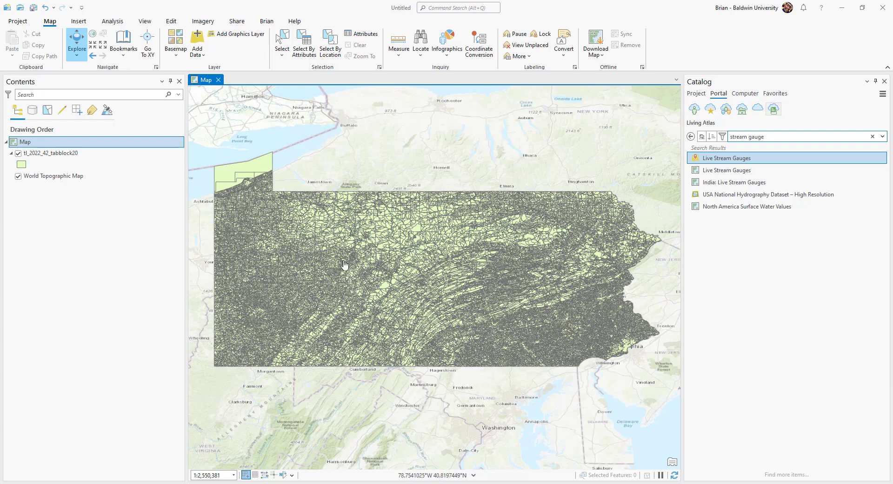
- Select a rectangular group of census blocks just below Pennsylvania's northern border in the tl_2022_42_tabblock20 layer
click(18, 153)
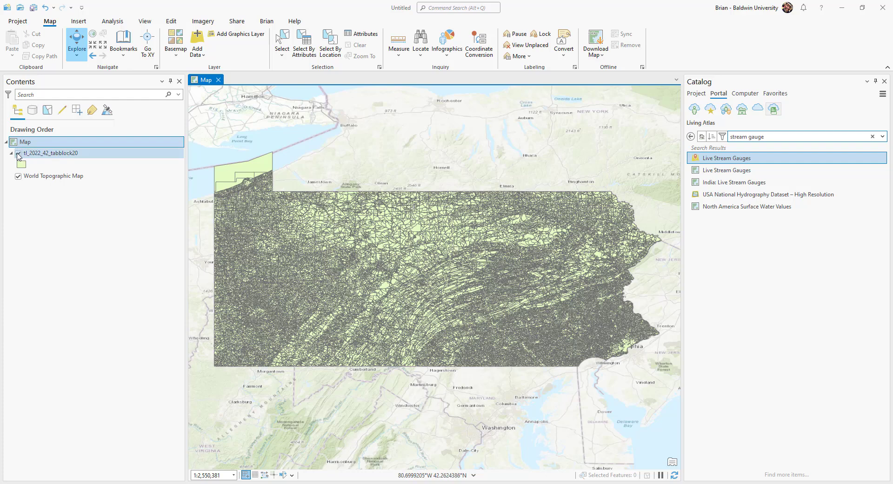
click(18, 153)
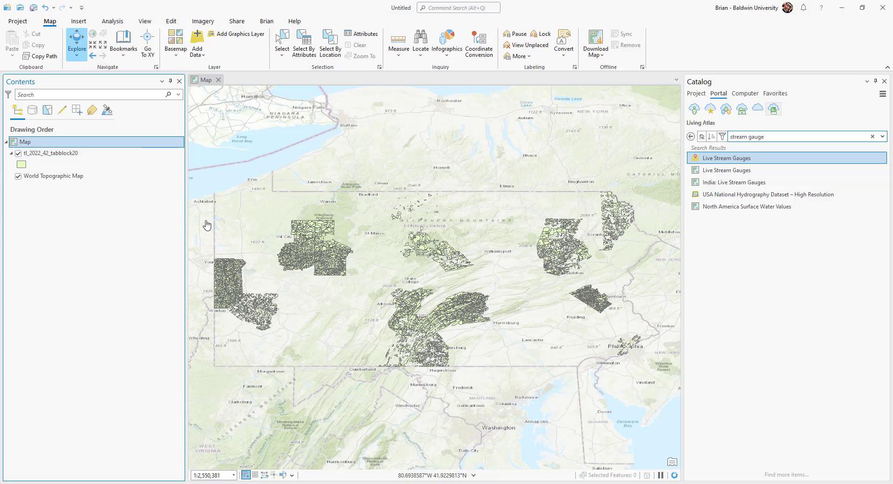
scroll(411, 219, up, 2)
scroll(411, 220, up, 4)
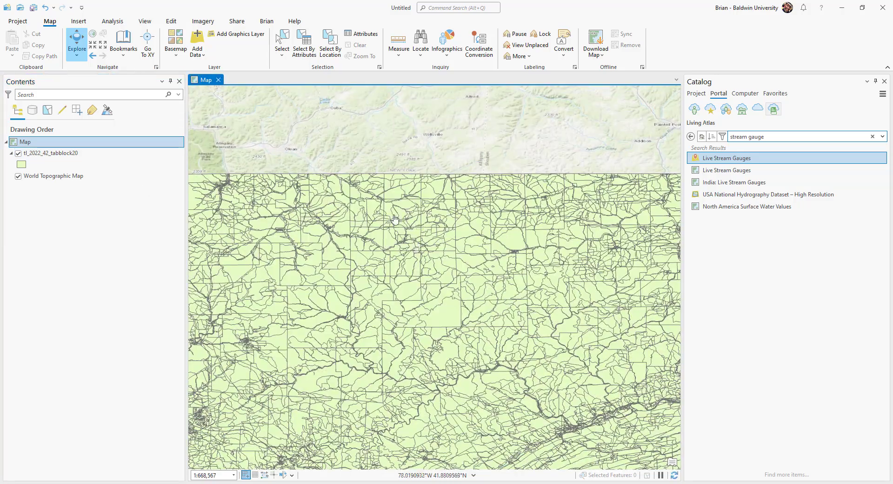
drag(393, 205, 403, 225)
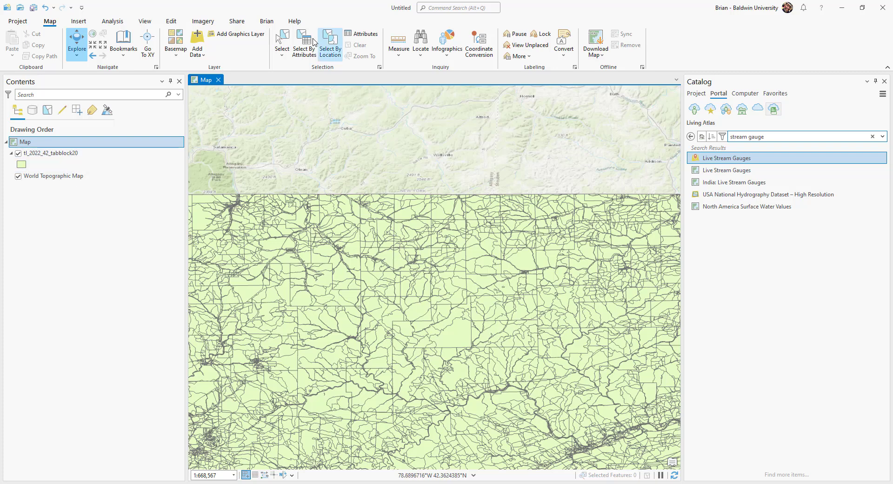
click(282, 52)
click(290, 74)
drag(332, 149, 425, 279)
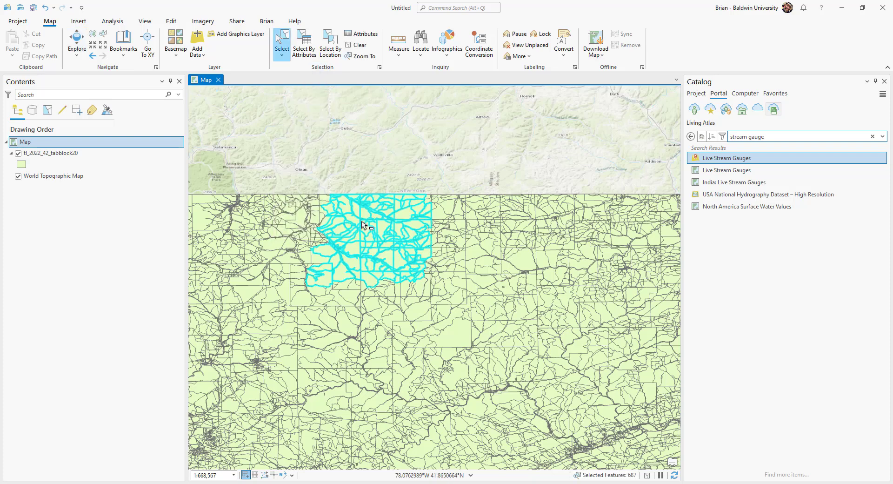
- Export the selected census blocks to a new feature layer with the default export parameters
right_click(49, 158)
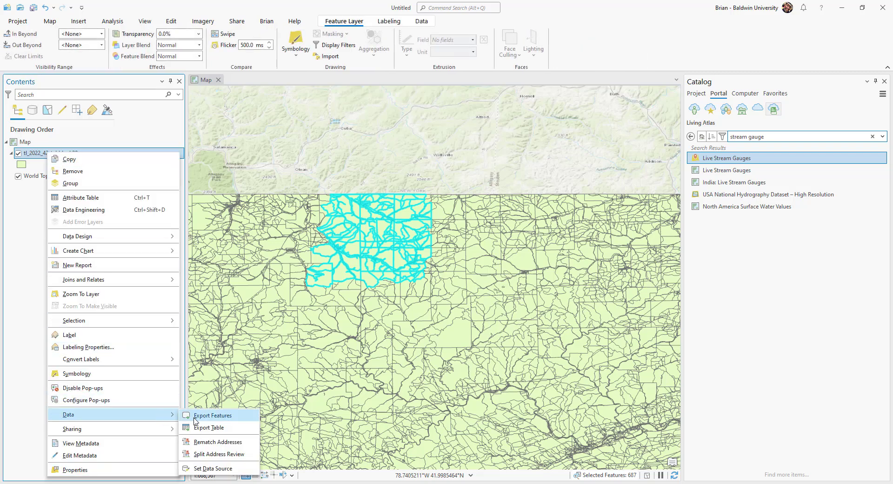
click(195, 416)
drag(469, 114, 218, 70)
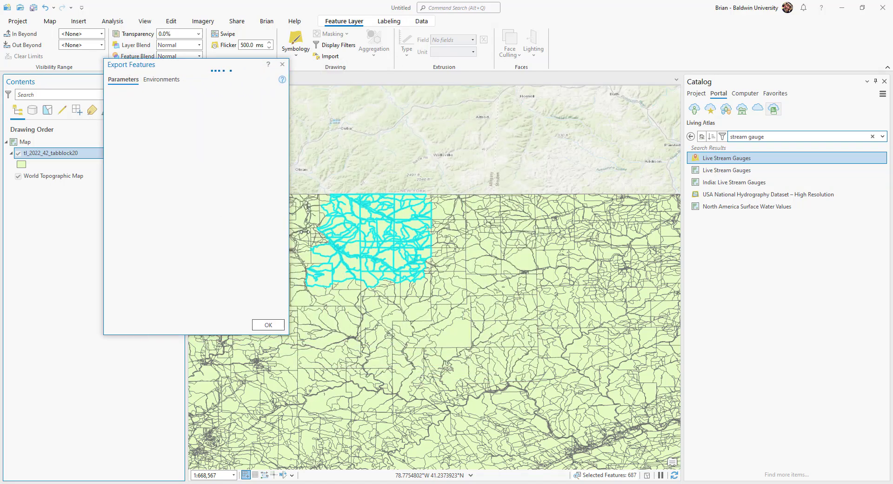
click(268, 325)
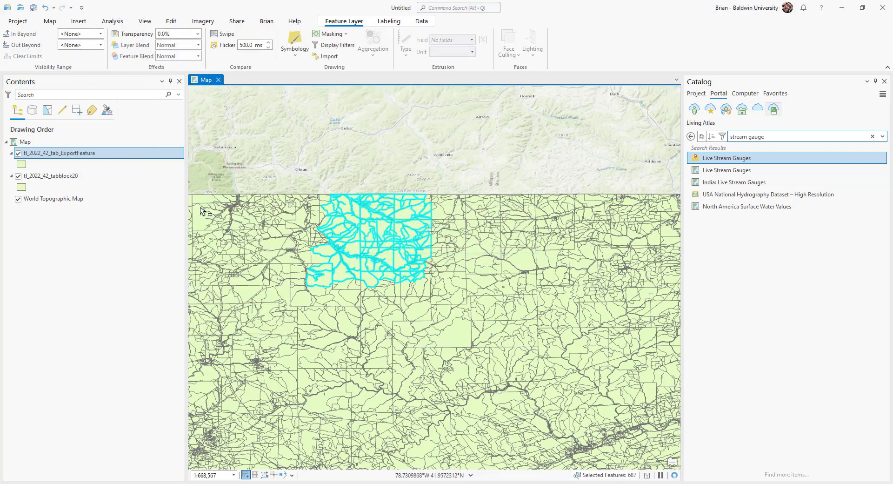
- Remove the original tl_2022_42_tabblock20 layer from the map
right_click(56, 176)
click(79, 176)
right_click(73, 177)
click(80, 173)
scroll(358, 224, up, 1)
scroll(358, 224, up, 2)
scroll(416, 204, down, 1)
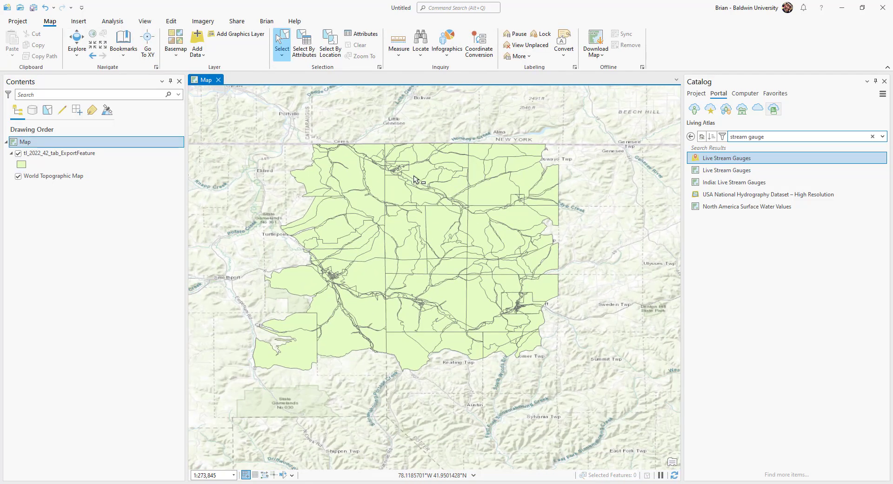
- Symbolize the tl_2022_42_tab_ExportFeature layer with Graduated Colors based on the POP20 field
click(102, 153)
click(293, 50)
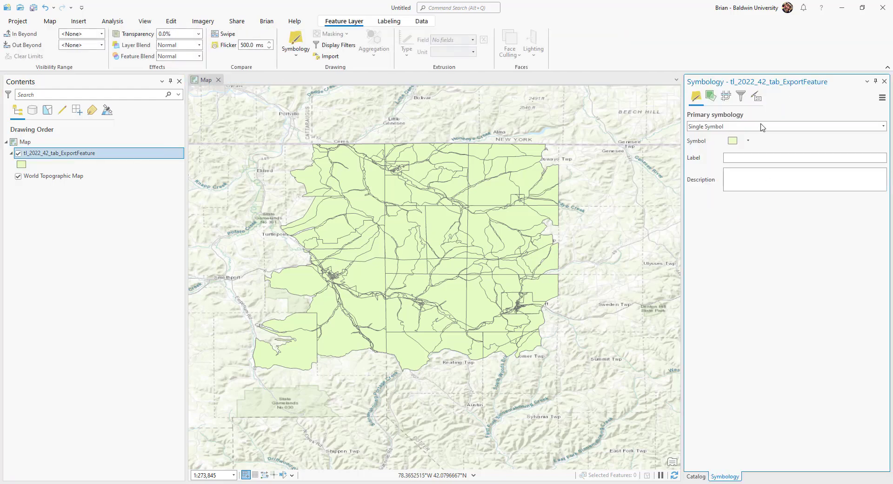
click(763, 127)
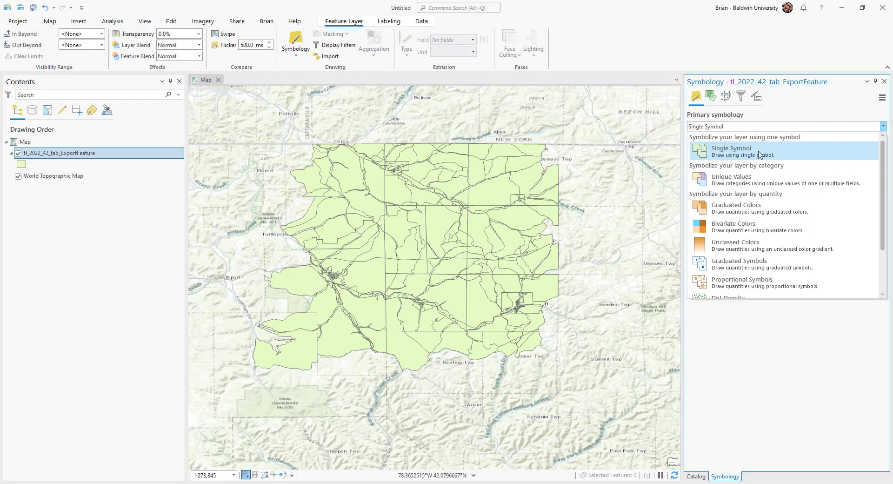
click(760, 208)
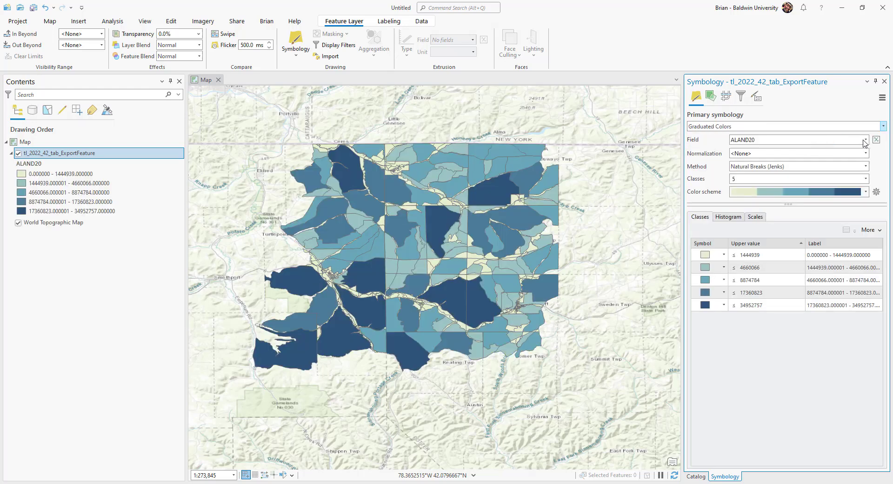
click(865, 140)
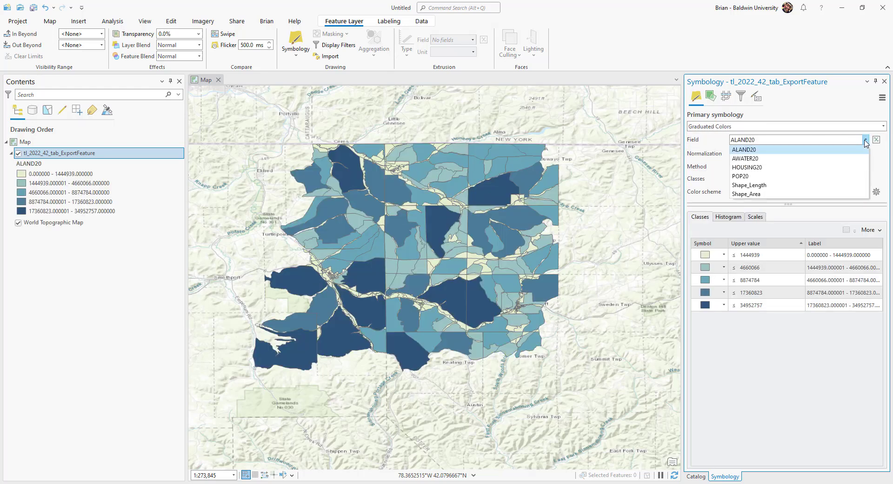
click(761, 180)
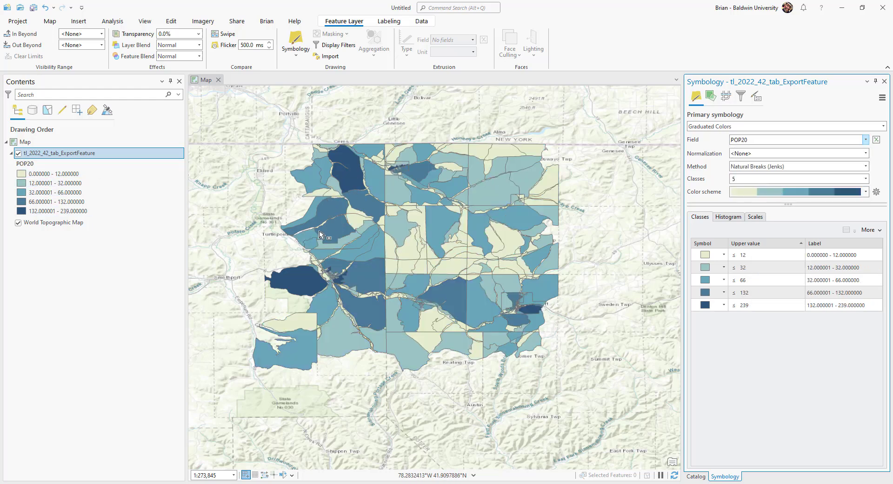
- Start sharing the map as a web map, using "PA Blocks Population" for both its name and summary
click(237, 21)
scroll(428, 224, down, 2)
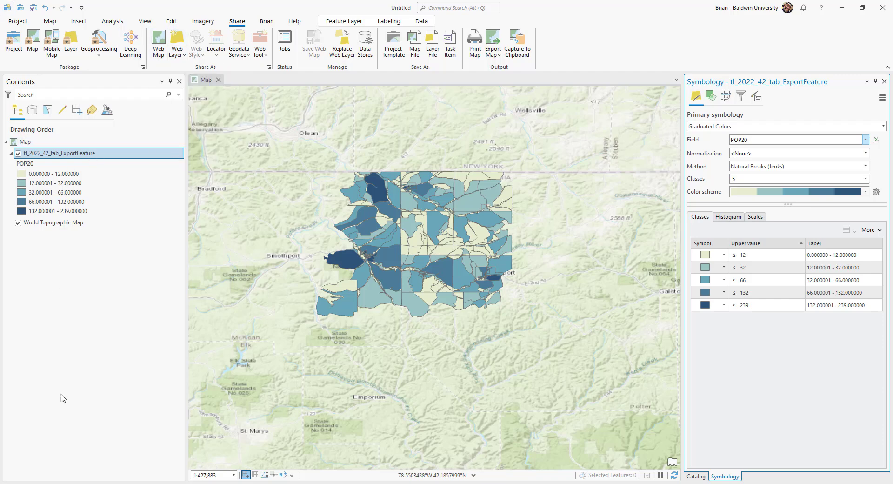
click(158, 44)
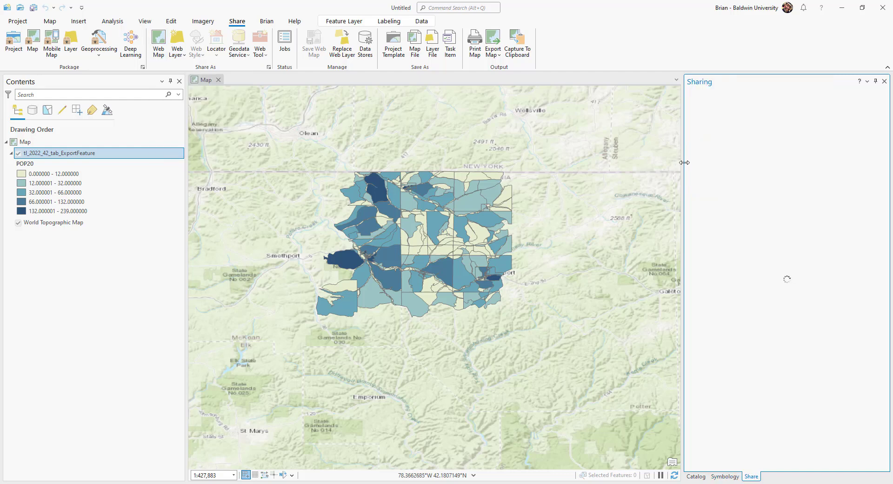
click(722, 149)
key(ctrl+a)
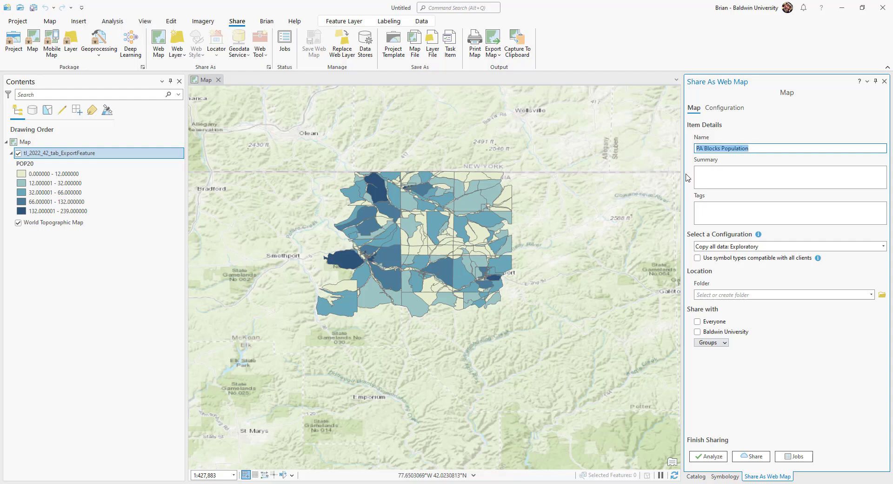
click(725, 177)
text(PA Blocks Population)
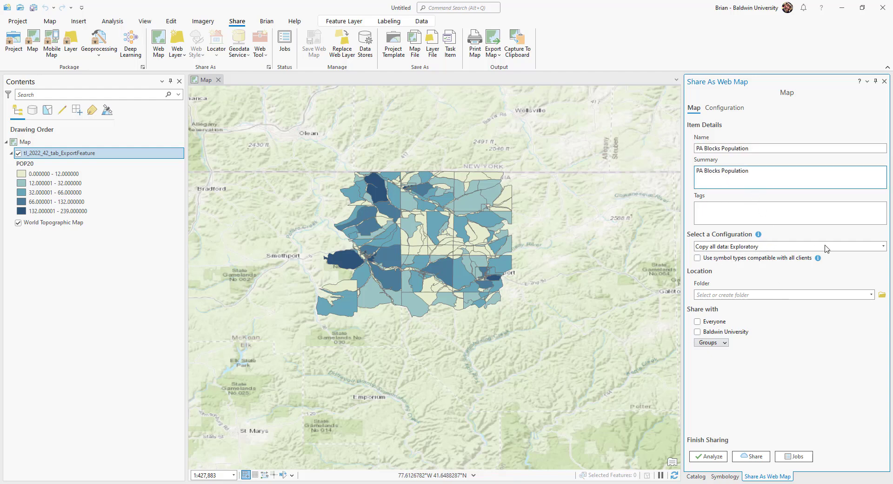
- Choose the Exploratory configuration that copies all data and review the destination folders without picking one
click(883, 247)
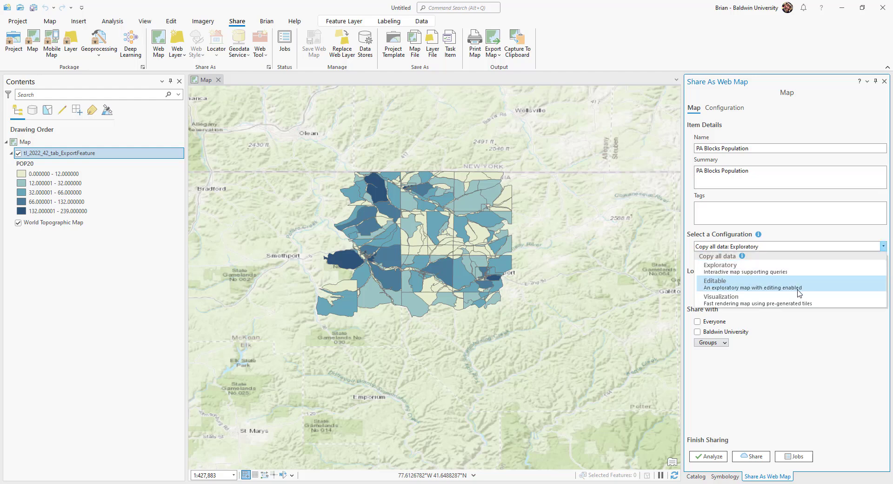
click(767, 270)
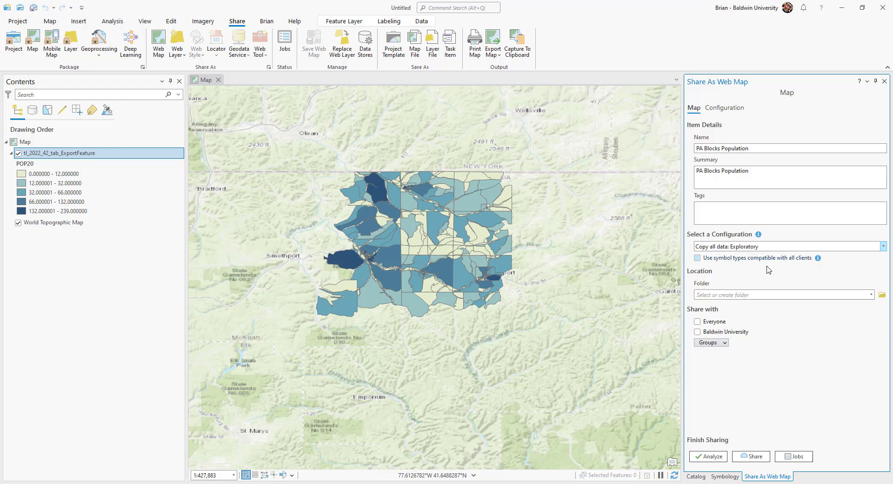
click(870, 294)
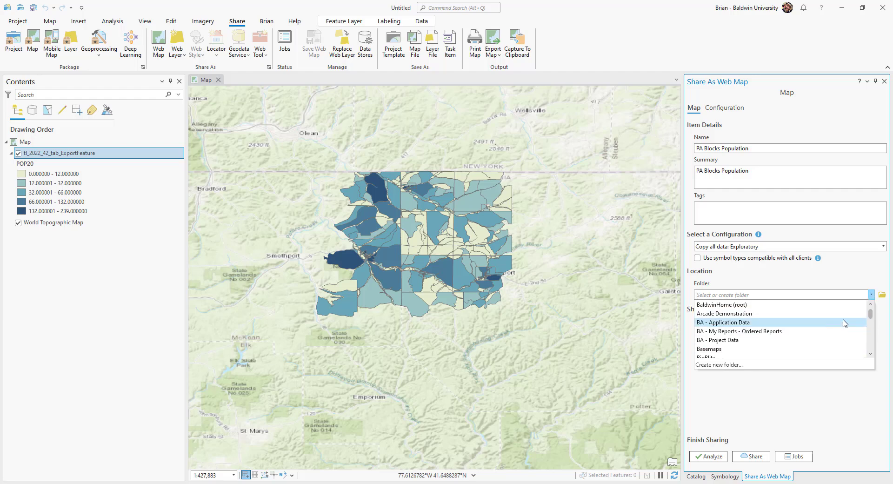
click(879, 316)
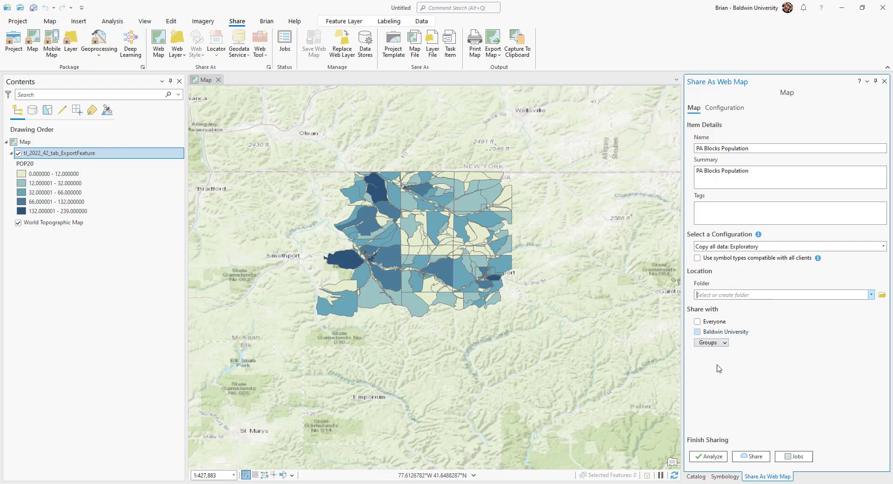
- Analyze the web map and resolve the 00230 projection error by updating the map to use the basemap's coordinate system
click(708, 455)
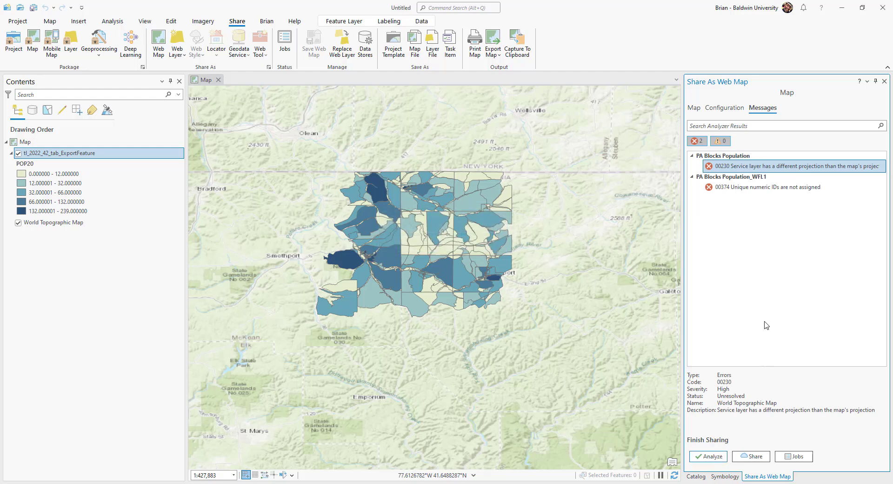
right_click(743, 170)
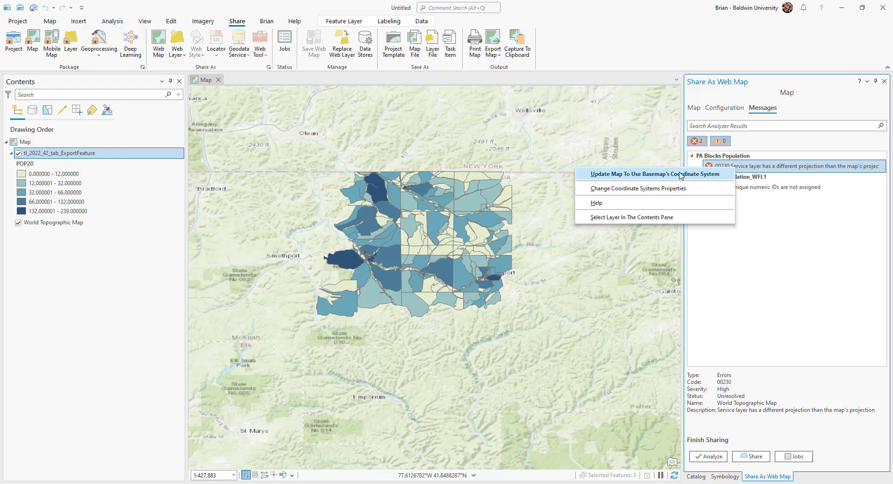
click(695, 176)
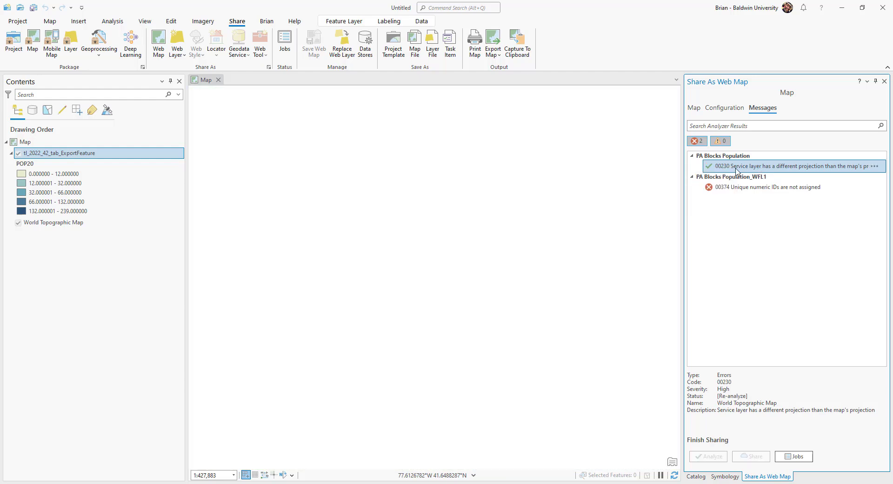
- Resolve the 00374 error by allowing assignment of unique numeric IDs for sharing web layers in the map's properties
right_click(751, 188)
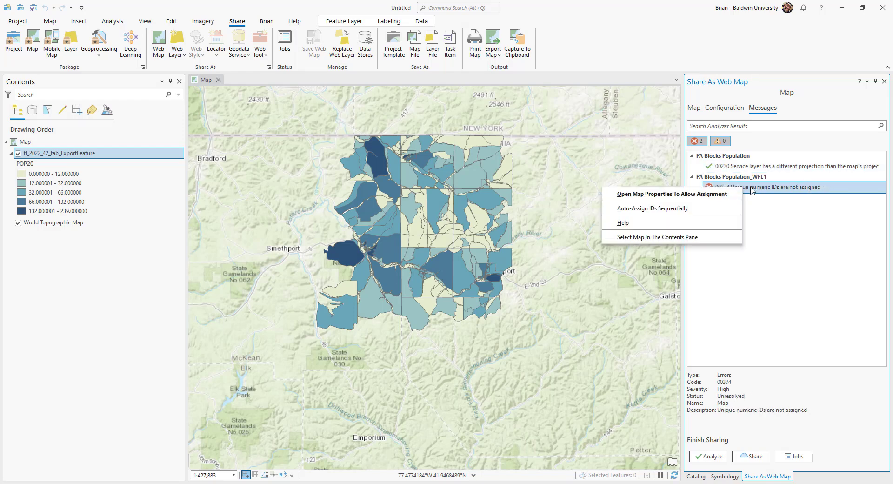
click(719, 195)
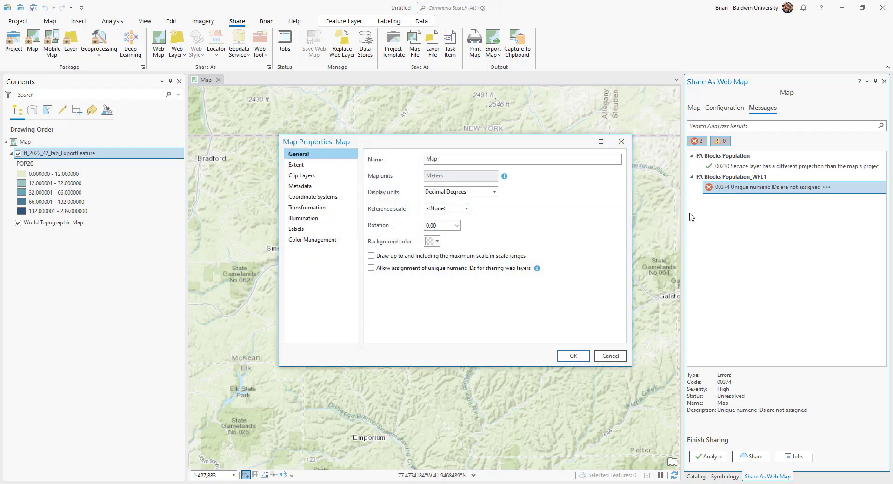
click(371, 268)
drag(449, 145, 415, 84)
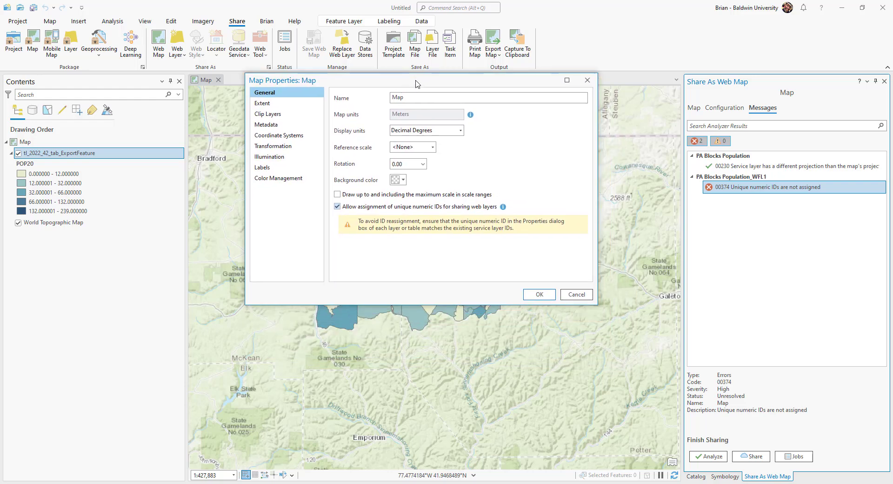
click(539, 294)
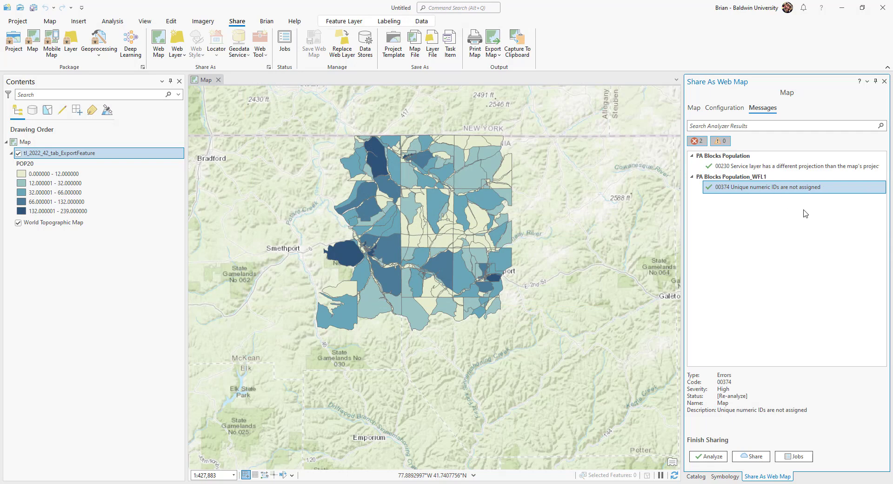
- Check the resolved unique ID message and publish the PA Blocks Population web map
right_click(745, 187)
click(727, 204)
click(754, 456)
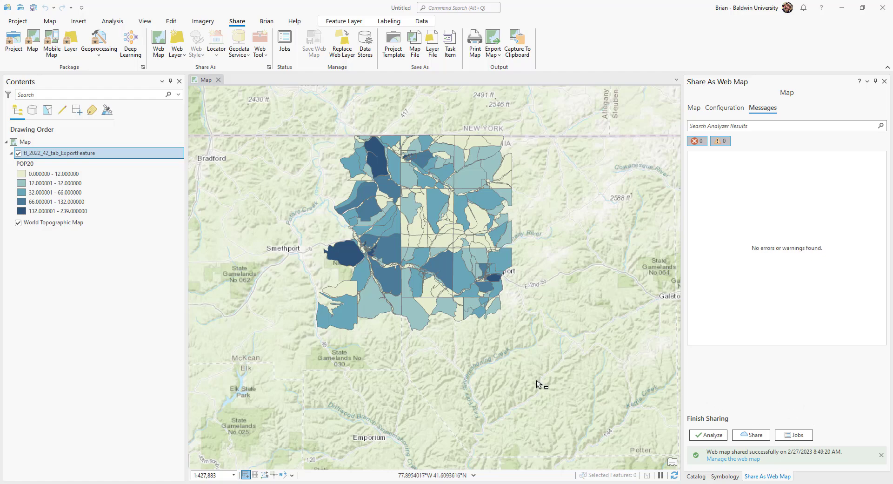
- Switch to ArcGIS Online in Chrome and open the PA Blocks Population web map in Map Viewer to inspect the blocks
mouse_move(328, 483)
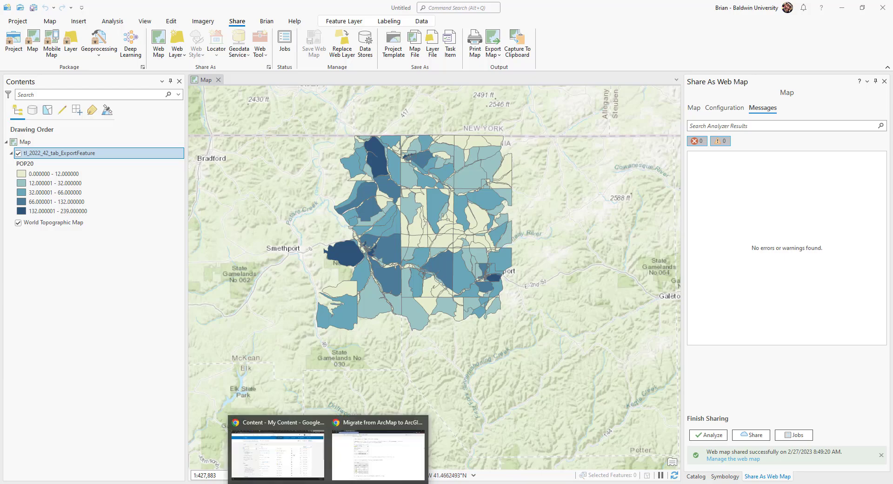
click(302, 460)
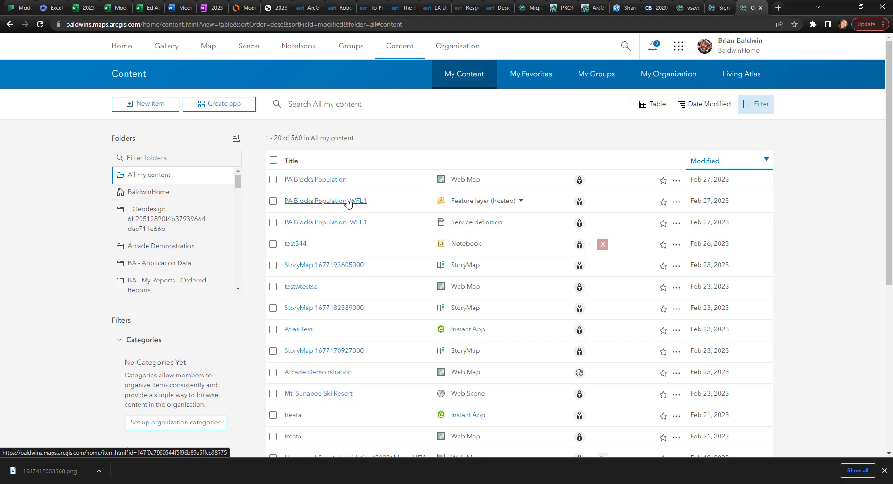
click(332, 180)
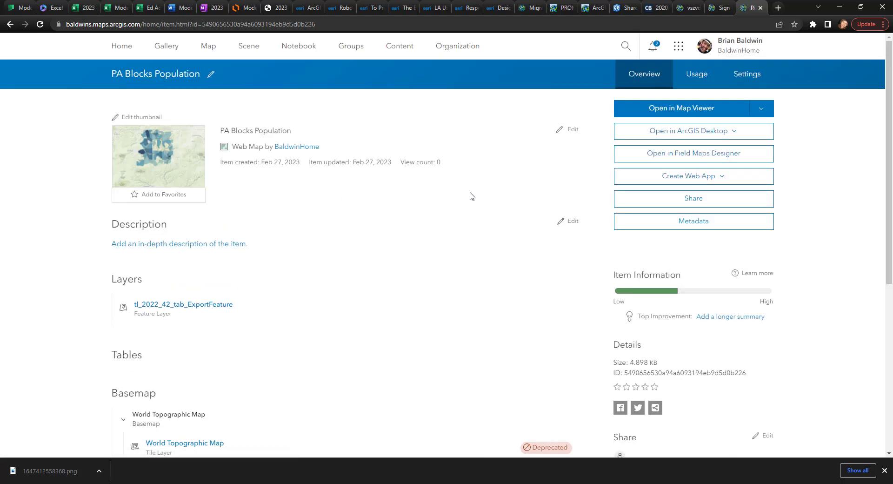
click(712, 110)
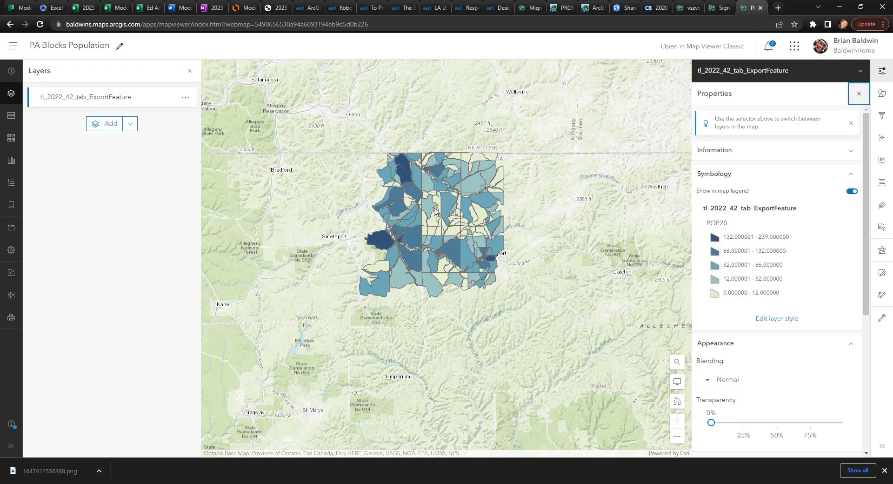
scroll(434, 211, up, 2)
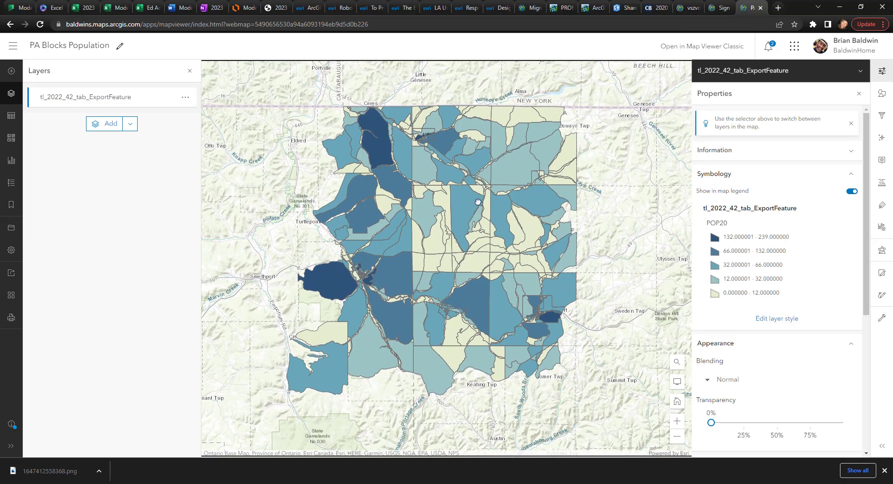
click(129, 123)
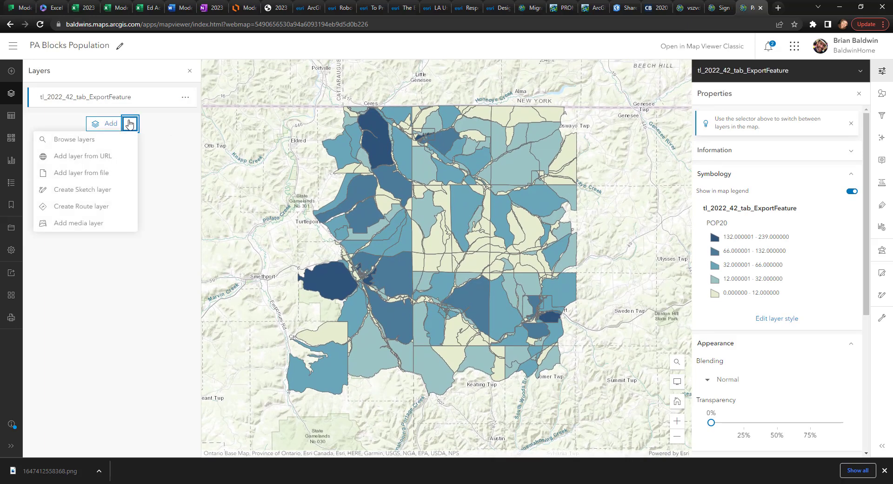
click(174, 183)
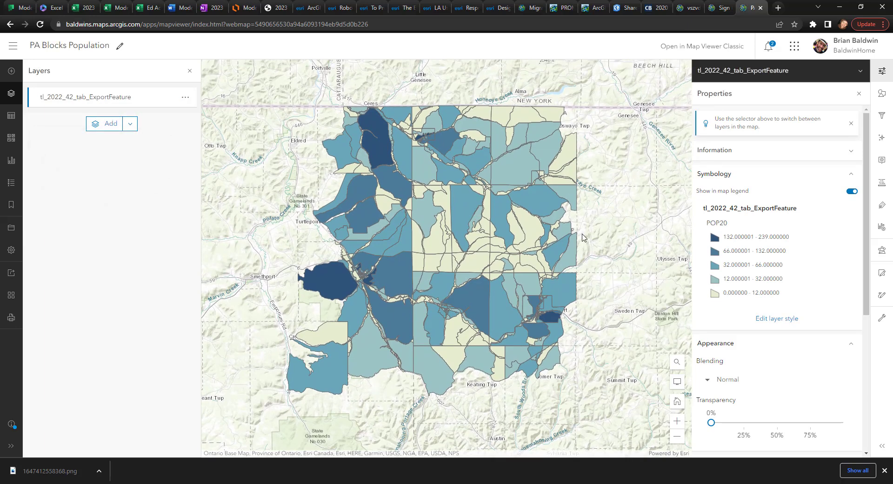
- Restyle the tl_2022_42_tab_ExportFeature layer by replacing the POP20 attribute with the ALAND20 field
click(882, 95)
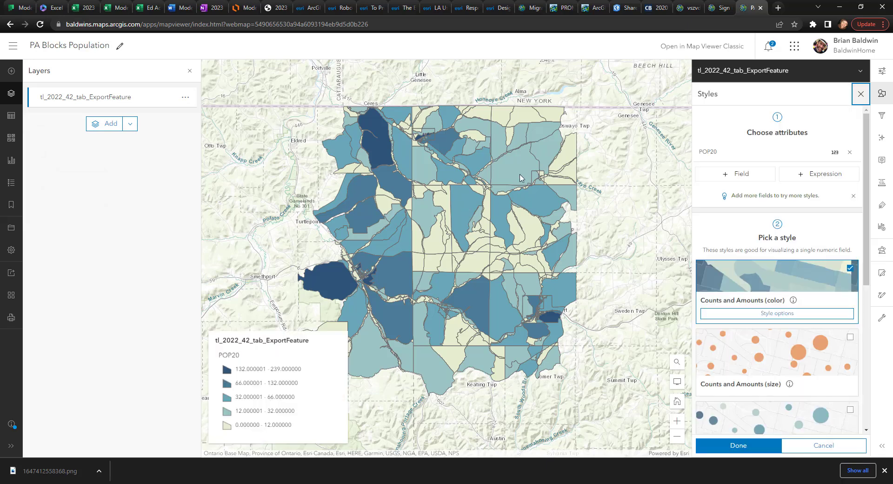
click(849, 152)
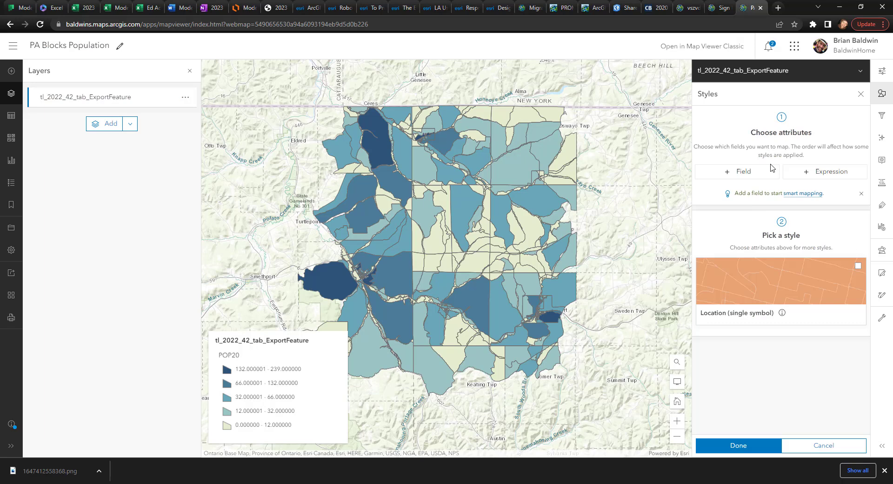
click(754, 172)
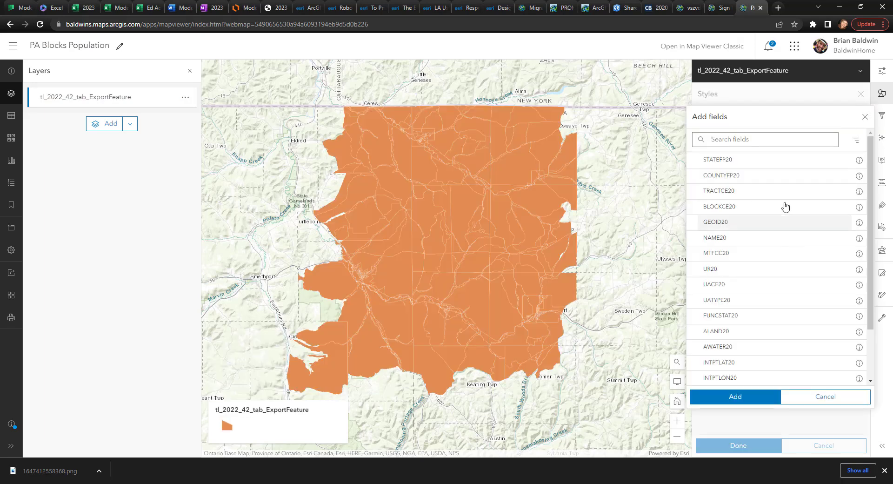
click(761, 334)
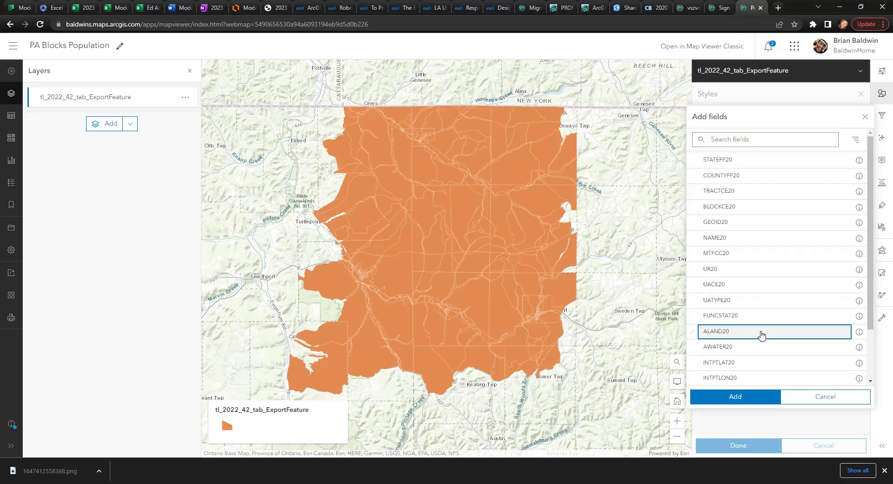
click(748, 395)
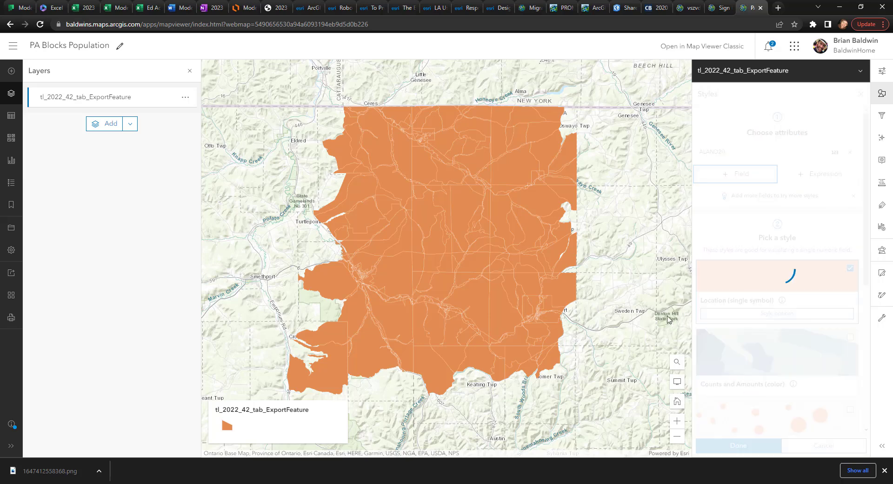
drag(616, 228, 590, 250)
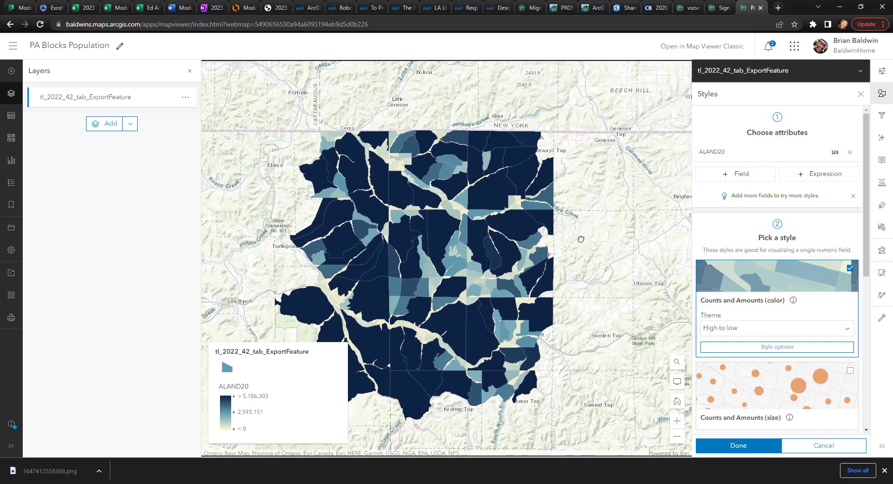
drag(494, 212, 502, 197)
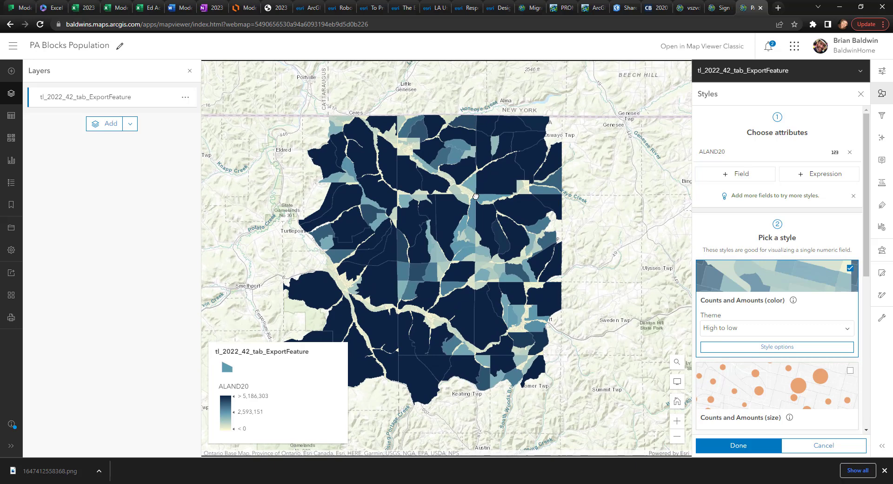
click(11, 228)
mouse_move(597, 223)
mouse_down()
mouse_move(611, 238)
mouse_move(600, 233)
mouse_up()
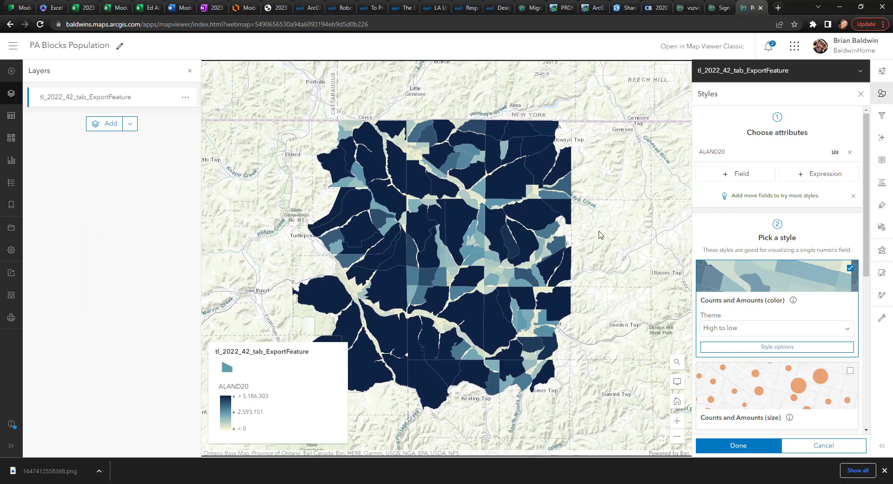